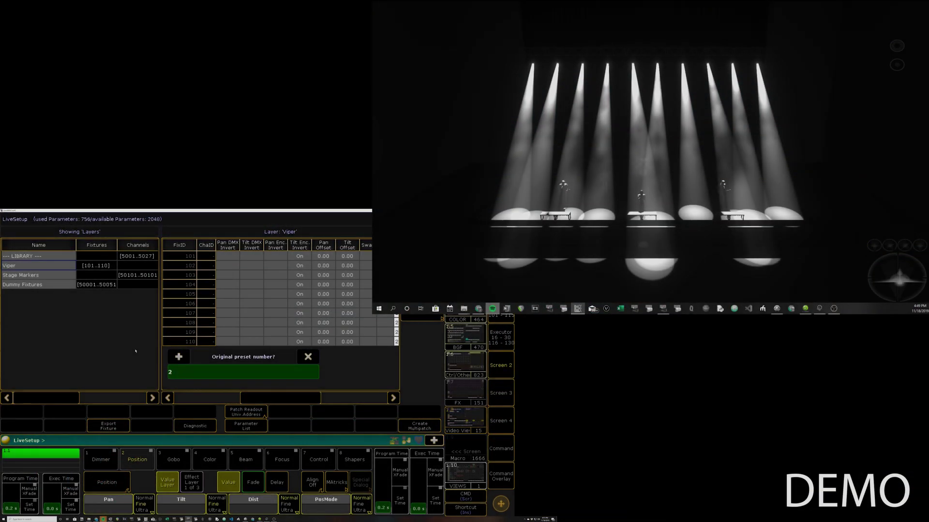
# - Run the preset-to-offset conversion with 2 as the original preset number and 1 as the corrected preset number
pyautogui.press('Return')
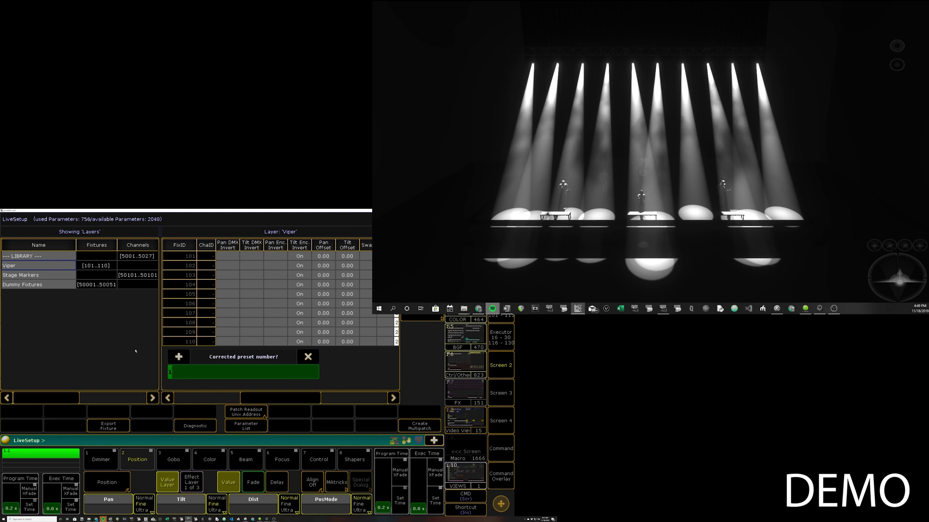
pyautogui.write('1')
pyautogui.press('Return')
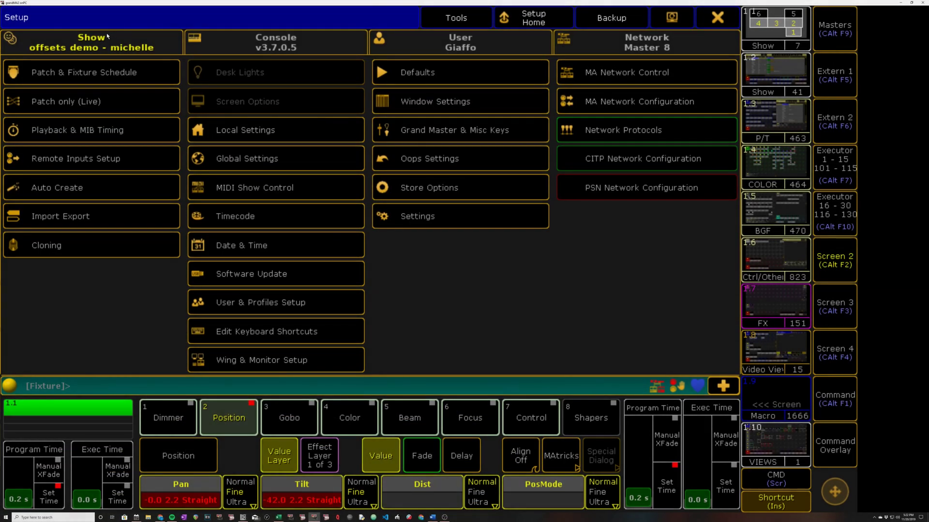
# - Examine the Pan Offset and Tilt Offset values of the Viper layer in the live patch, then leave the setup
pyautogui.click(97, 96)
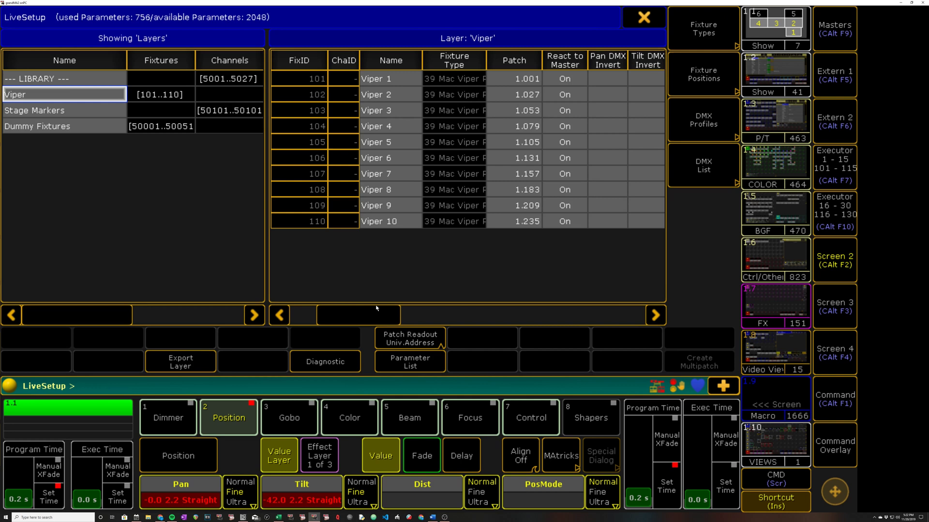
pyautogui.moveTo(376, 308); pyautogui.dragTo(435, 316)
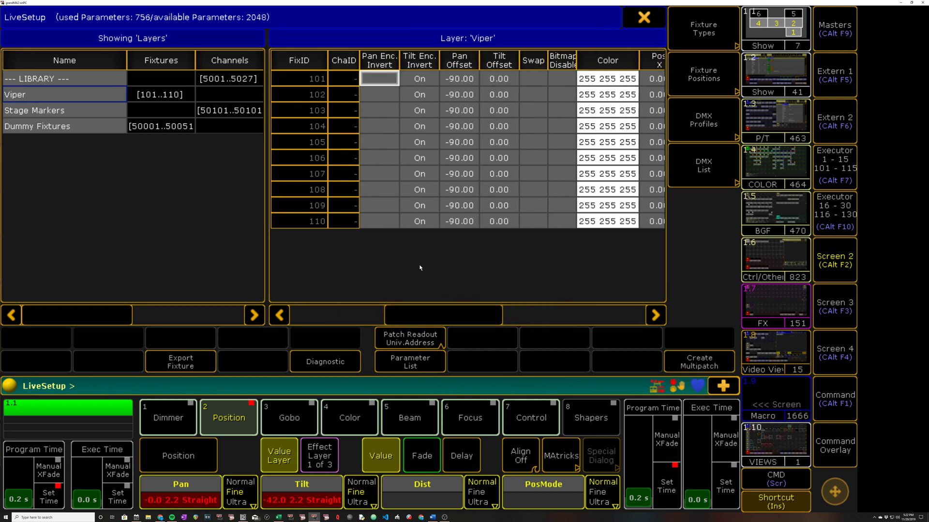
pyautogui.click(466, 80)
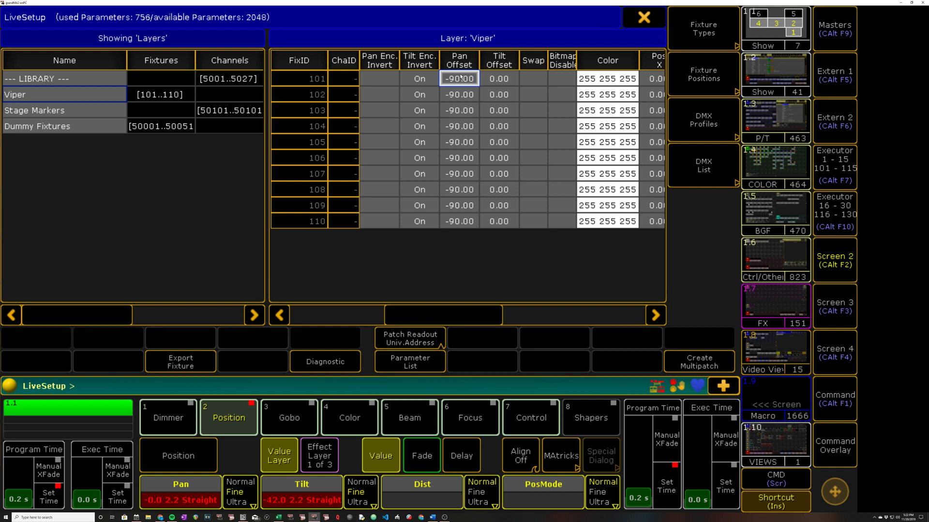
pyautogui.click(644, 18)
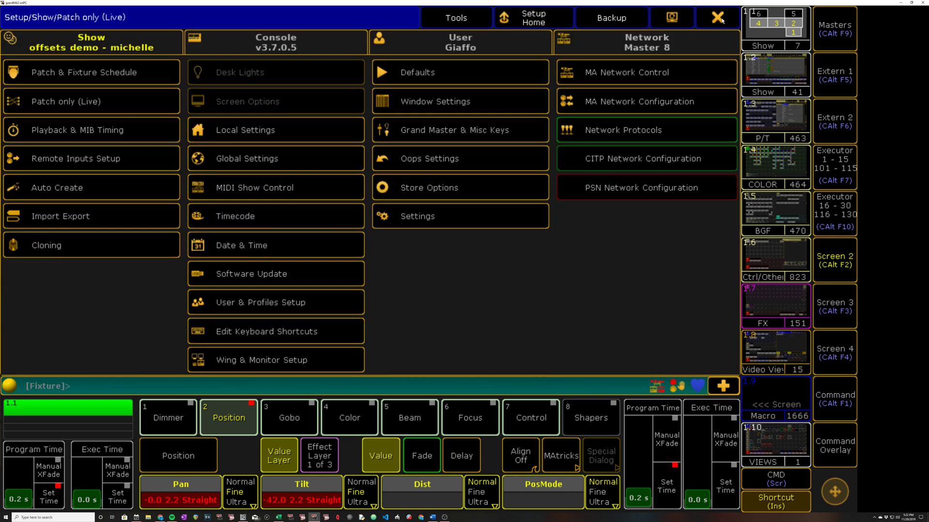
pyautogui.click(644, 18)
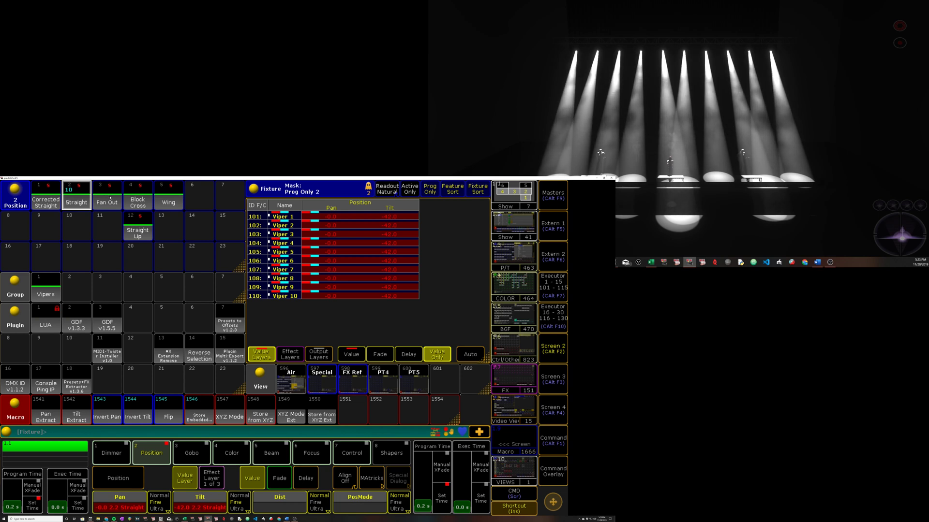
# - Recall the Fan Out, Block Cross, Straight Up and Wing position presets on the Vipers to examine their beams, finishing on Block Cross
pyautogui.click(110, 198)
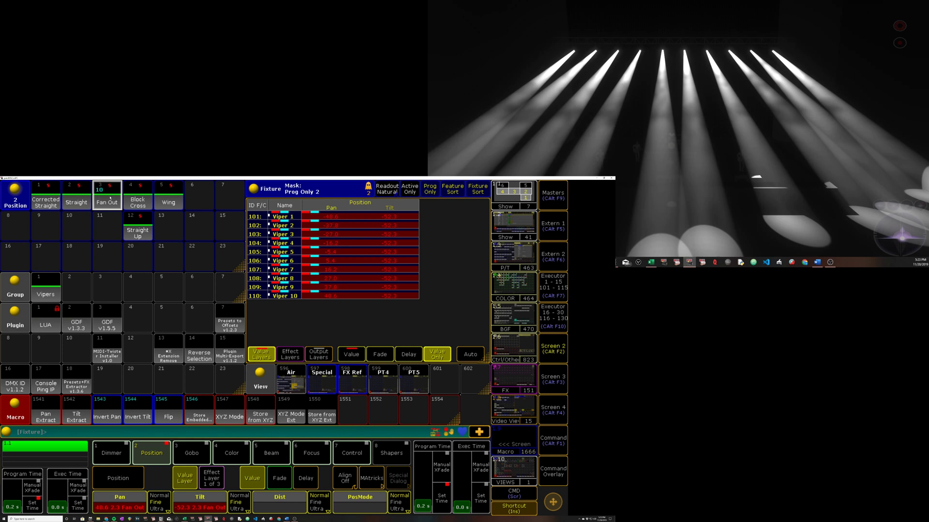
pyautogui.click(132, 196)
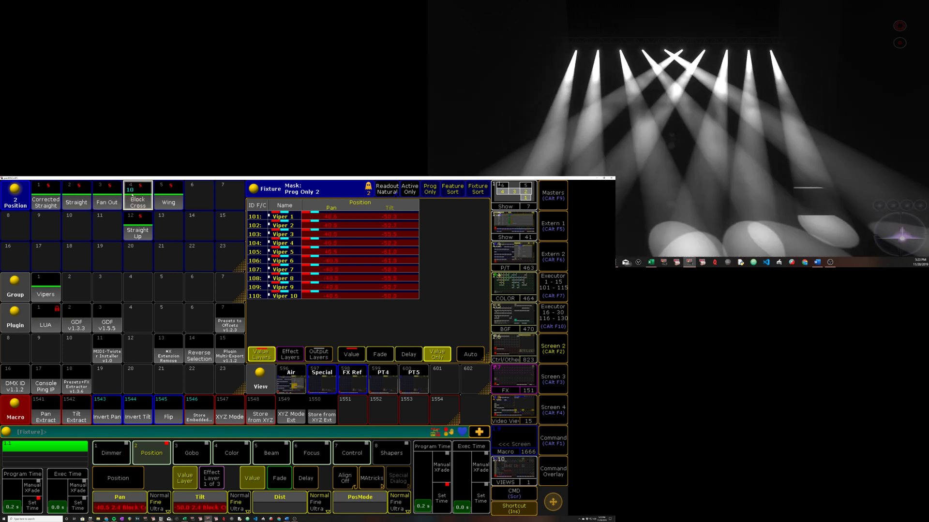
pyautogui.click(140, 227)
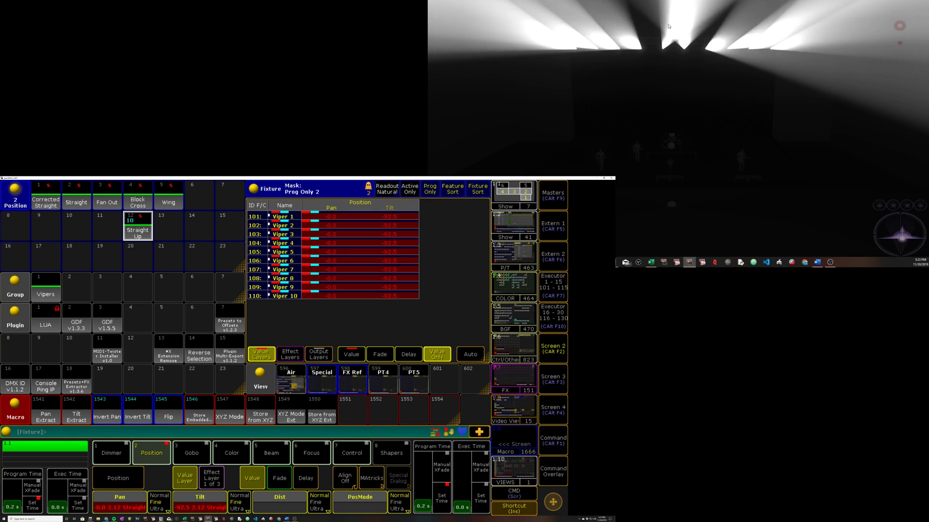
pyautogui.click(172, 208)
pyautogui.click(100, 197)
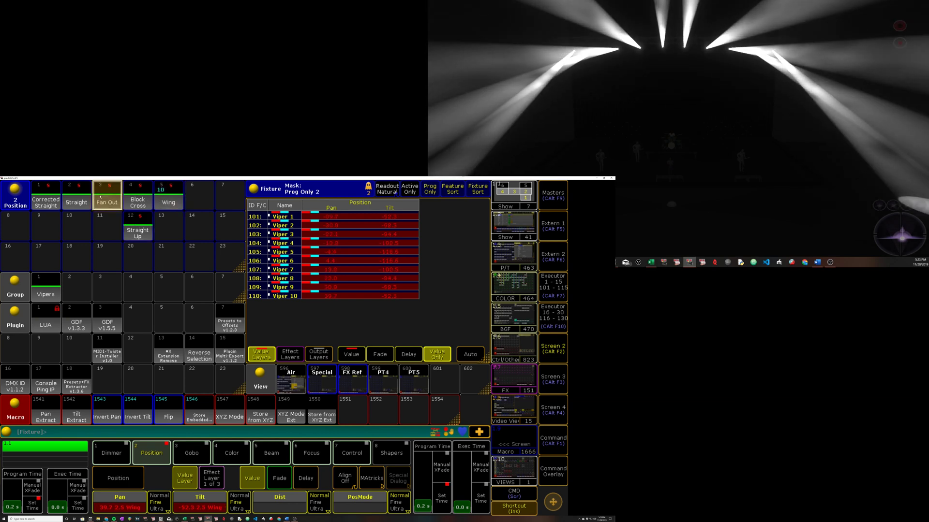
pyautogui.click(130, 200)
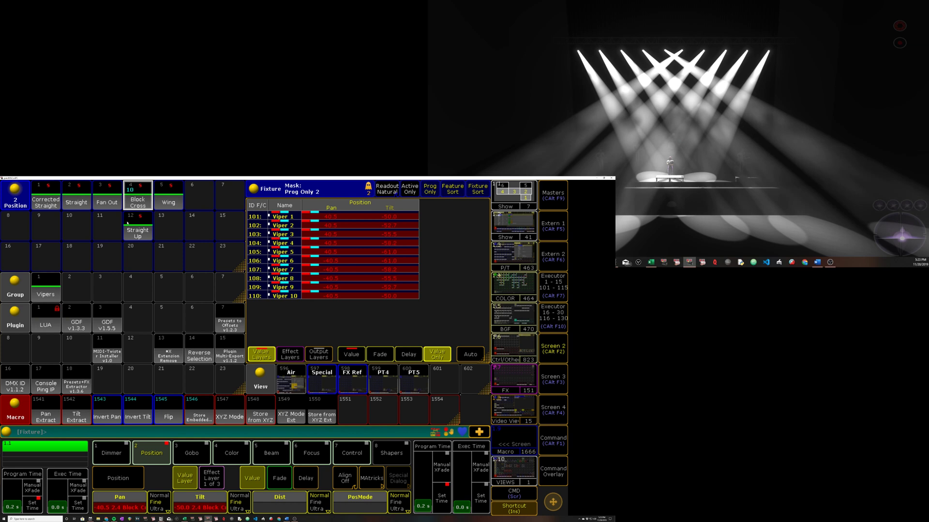
# - Compare the Straight and Corrected Straight position presets on the Vipers, finishing on Corrected Straight
pyautogui.click(76, 202)
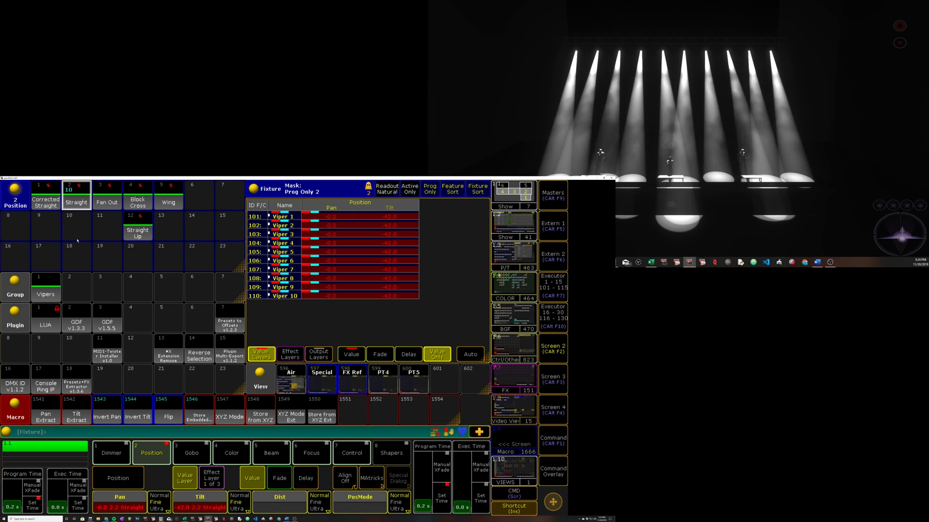
pyautogui.click(44, 202)
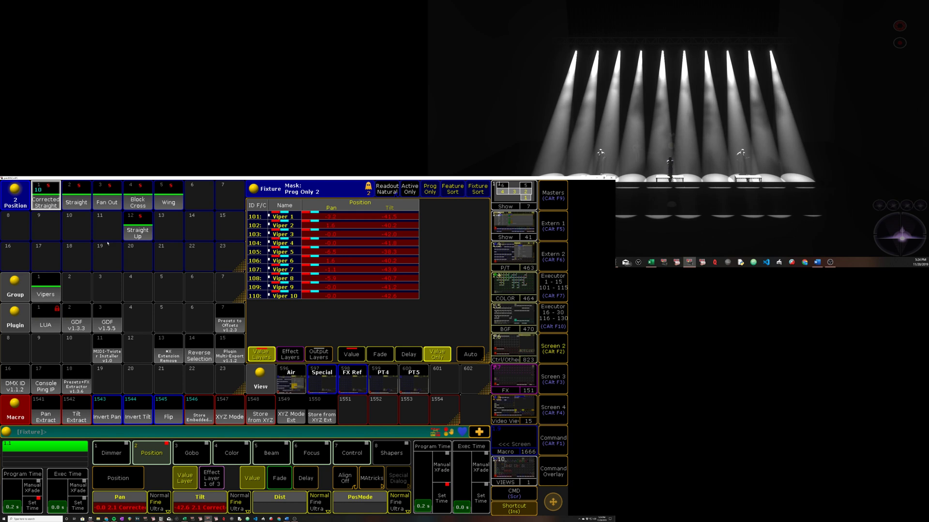
pyautogui.click(80, 204)
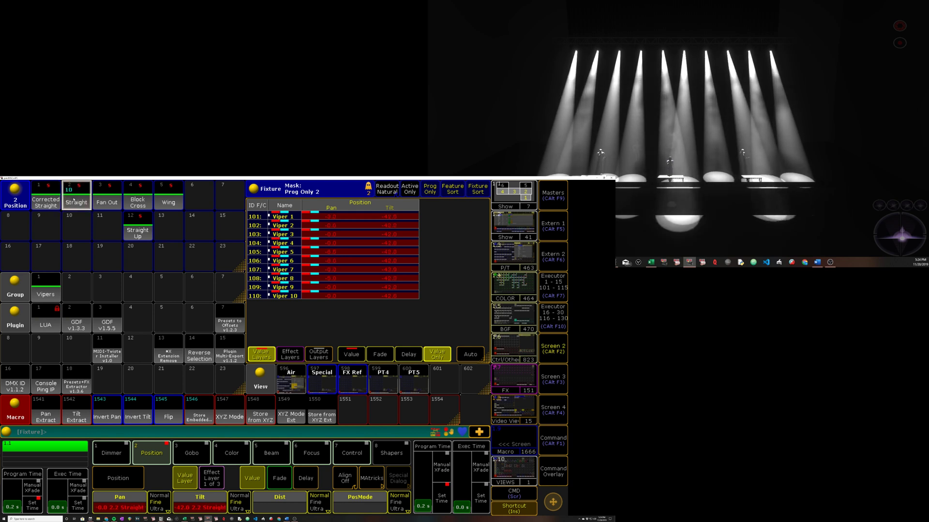
pyautogui.click(54, 192)
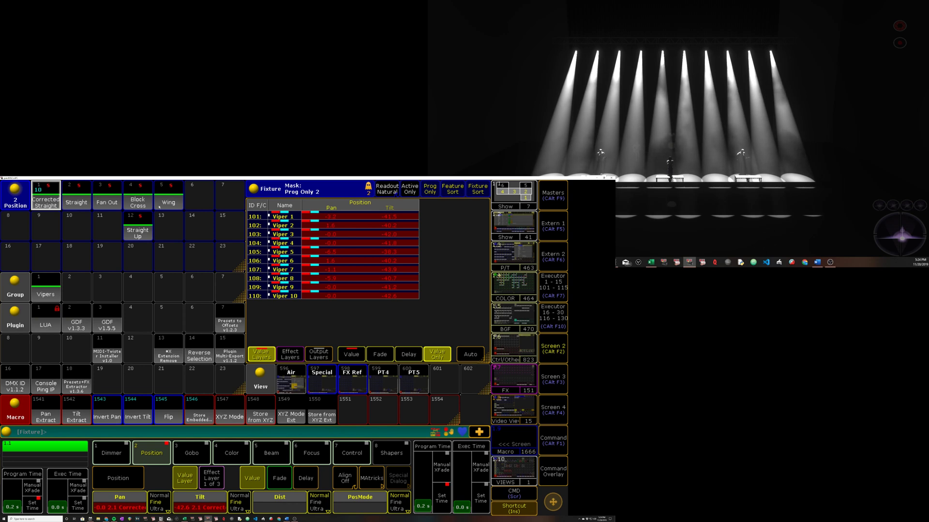
# - Inspect the OFFSET_PAN and OFFSET_TILT user config settings in the Presets to Offsets plugin code and close it without editing
pyautogui.click(554, 413)
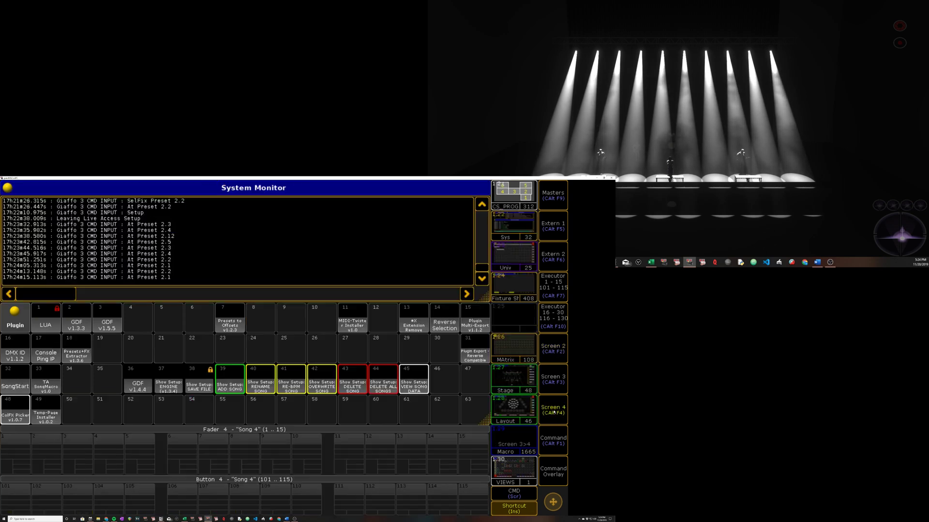
pyautogui.rightClick(222, 325)
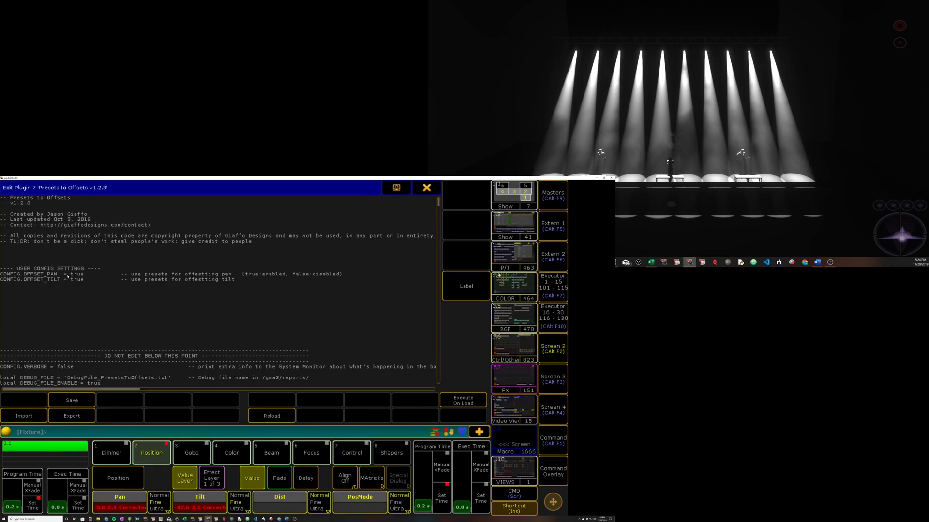
pyautogui.doubleClick(77, 274)
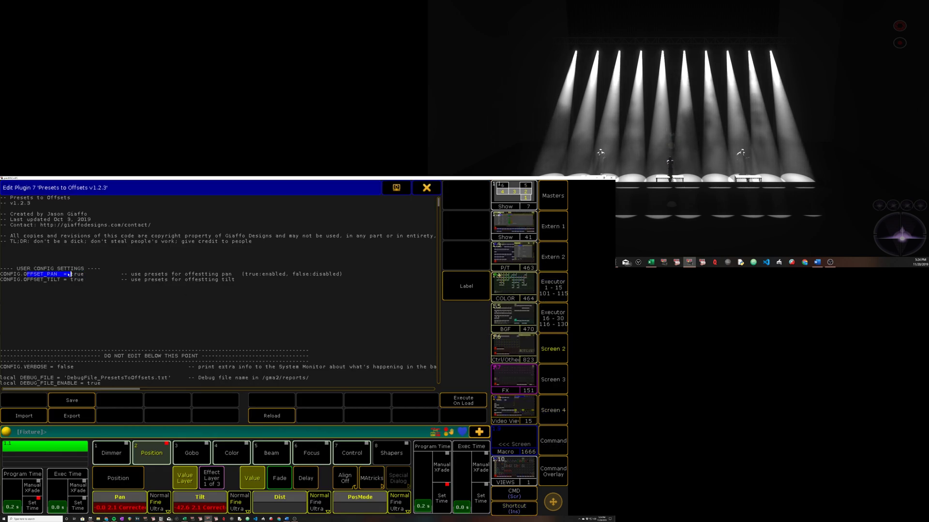
pyautogui.click(34, 274)
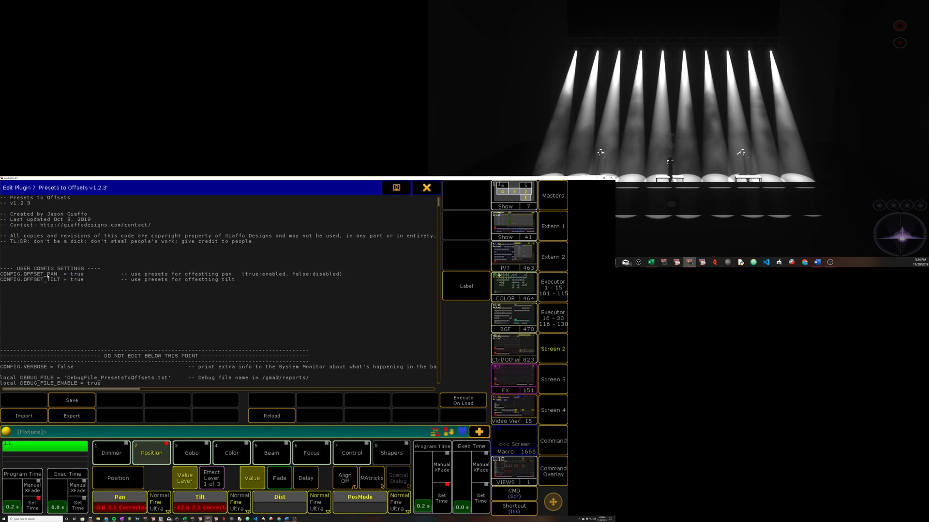
pyautogui.doubleClick(82, 280)
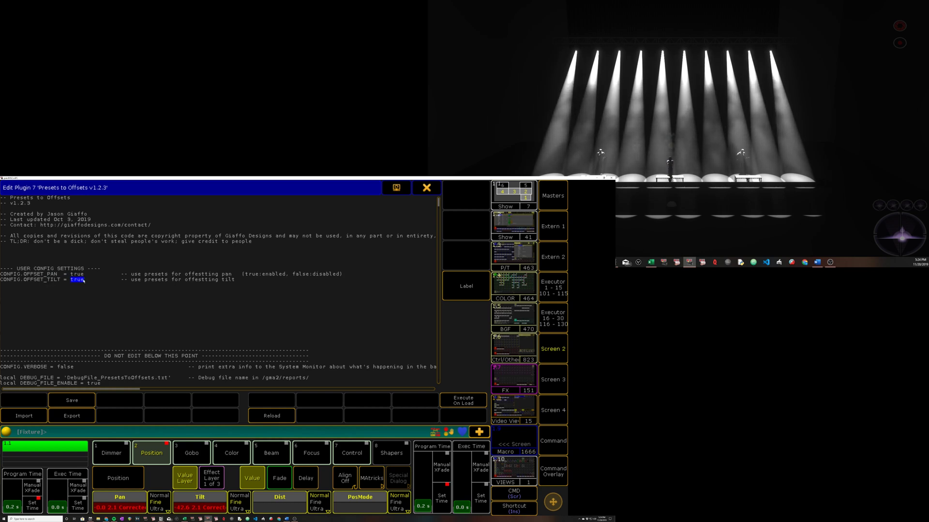
pyautogui.doubleClick(83, 274)
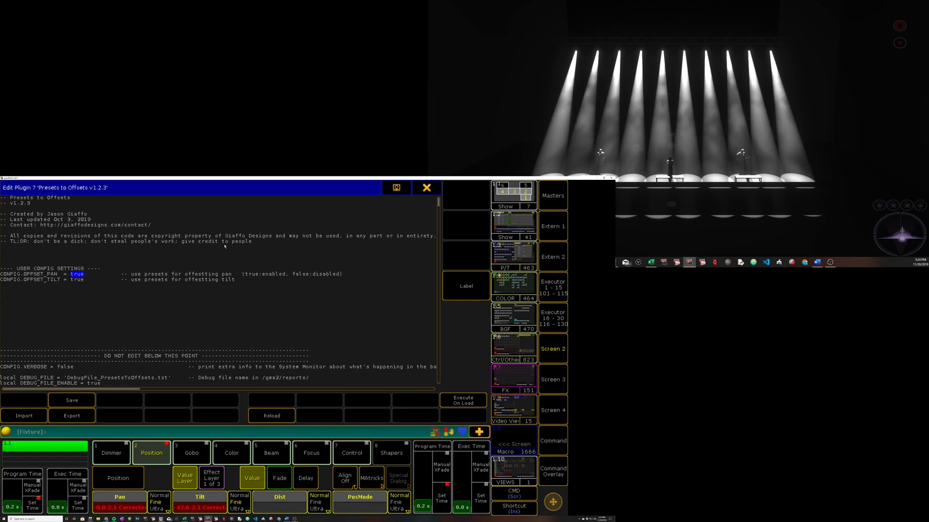
pyautogui.press('Escape')
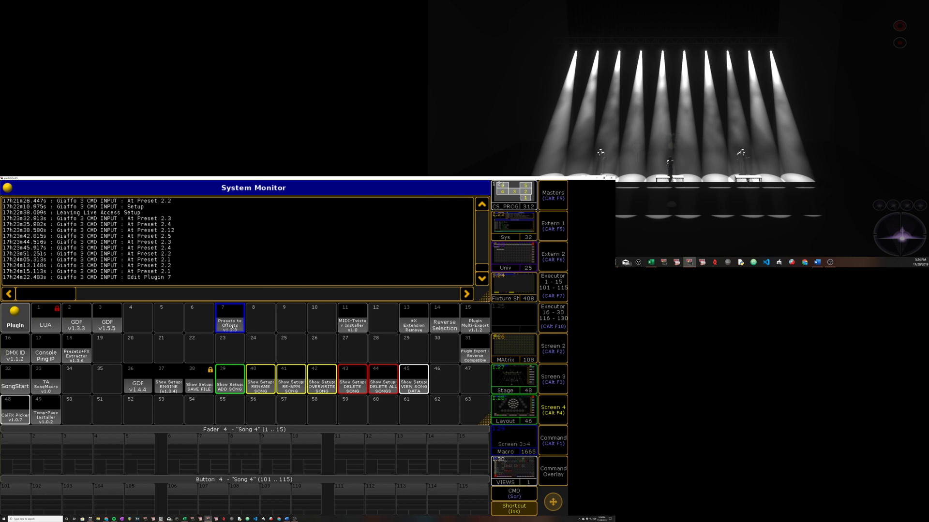
# - Run the Presets to Offsets plugin with original preset 2 and corrected preset 1, and dismiss its completion summary
pyautogui.click(230, 318)
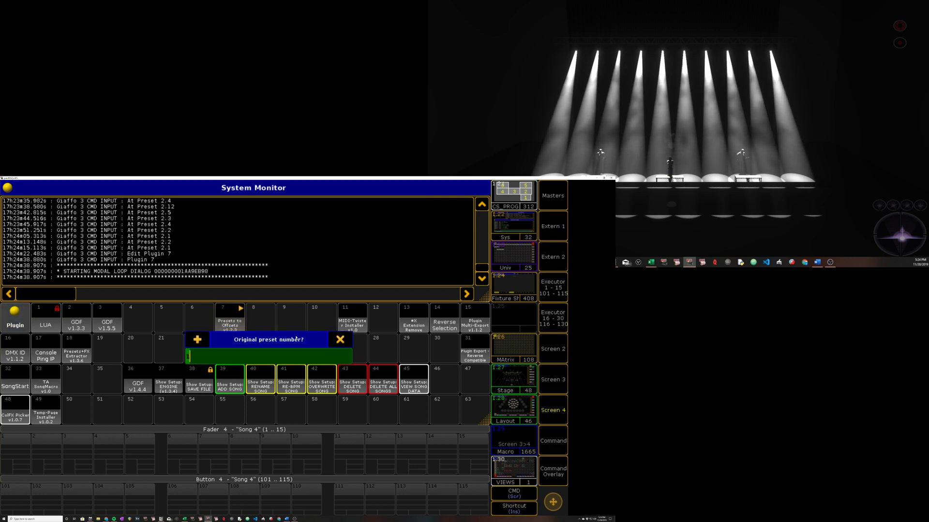
pyautogui.write('2')
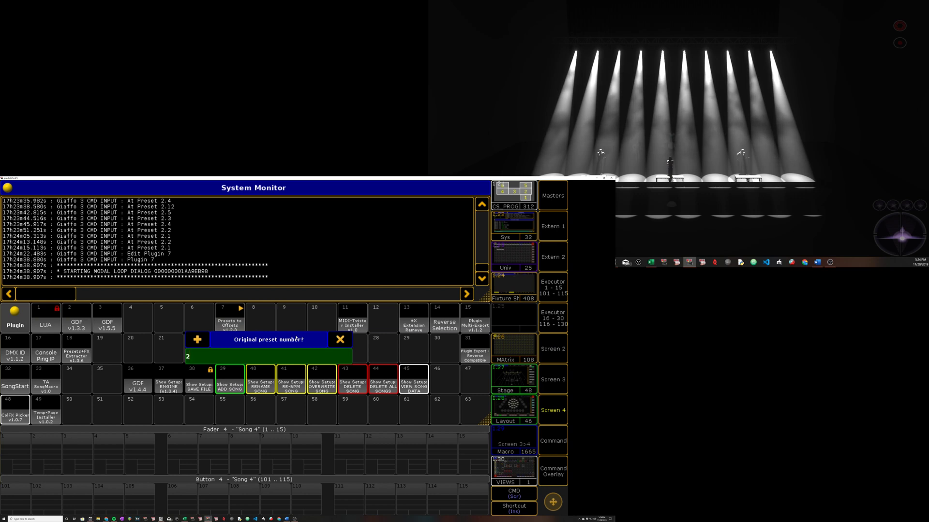
pyautogui.press('Return')
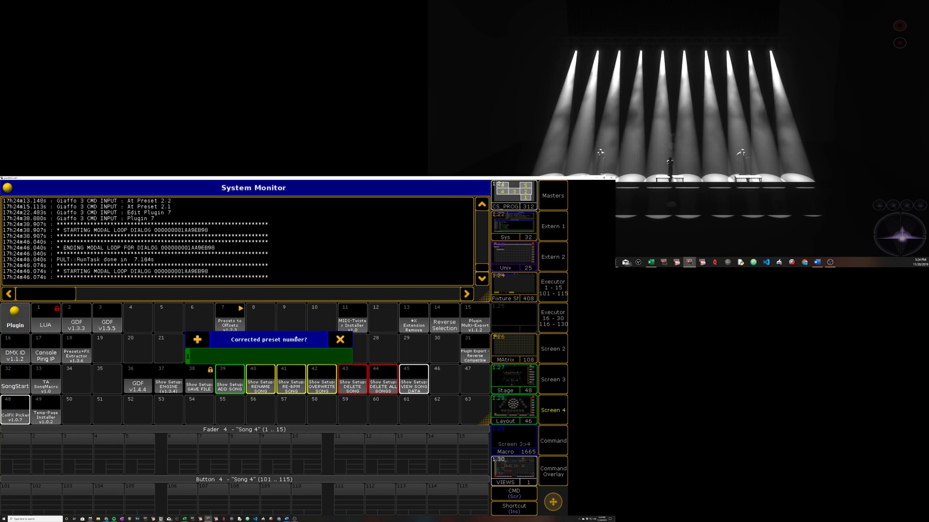
pyautogui.write('1')
pyautogui.press('Return')
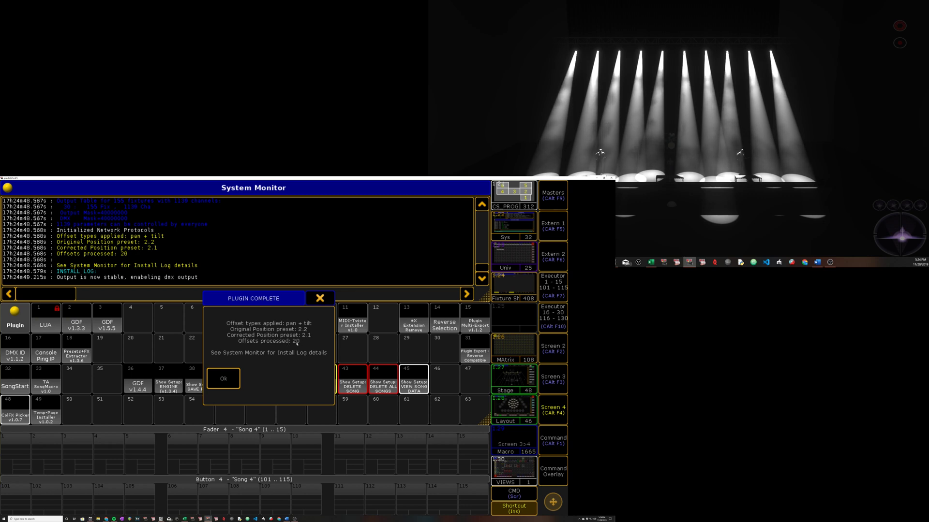
pyautogui.click(231, 375)
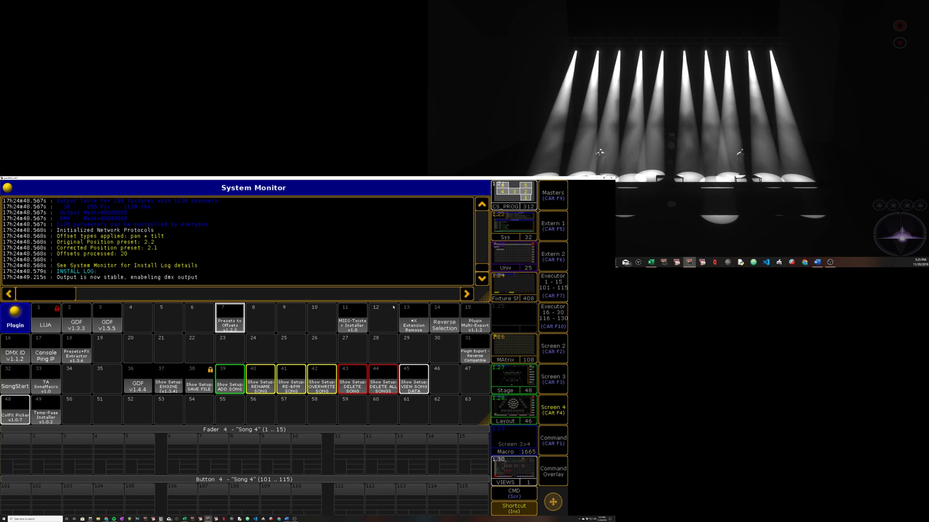
# - Recall the Straight, Fan Out, Block Cross, Straight Up and Wing presets to check the Vipers with the new offsets, finishing on Straight
pyautogui.click(558, 366)
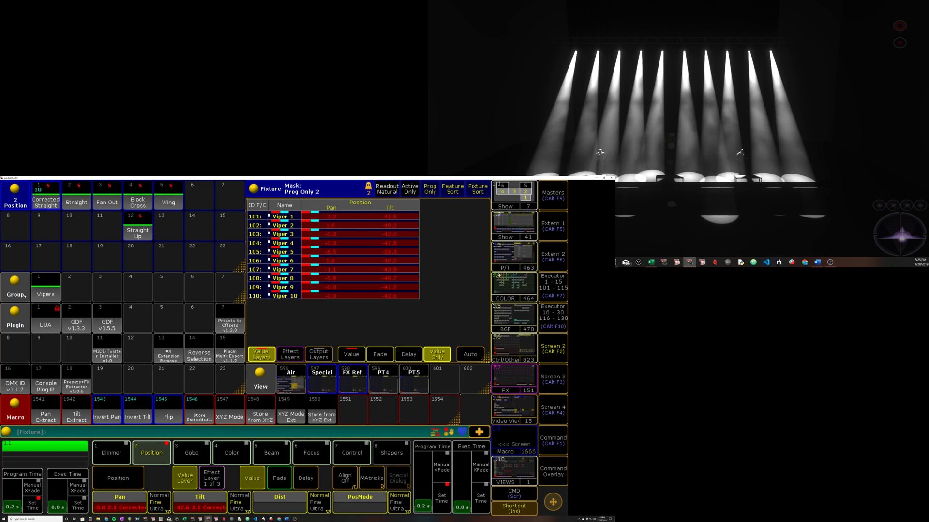
pyautogui.click(82, 200)
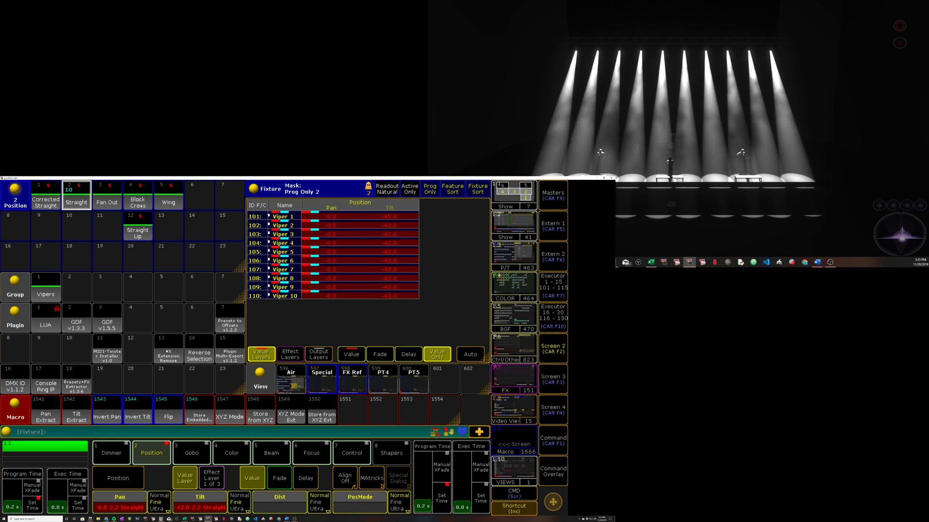
pyautogui.click(106, 203)
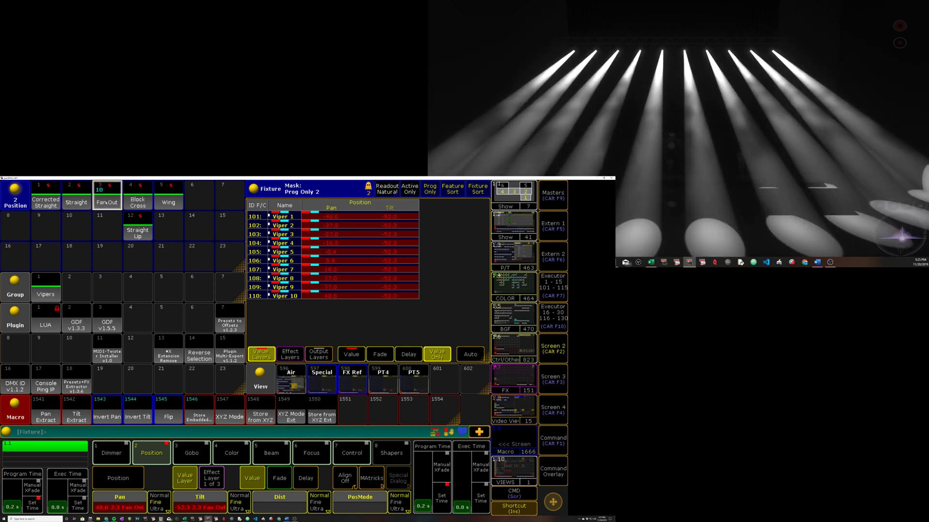
pyautogui.click(143, 200)
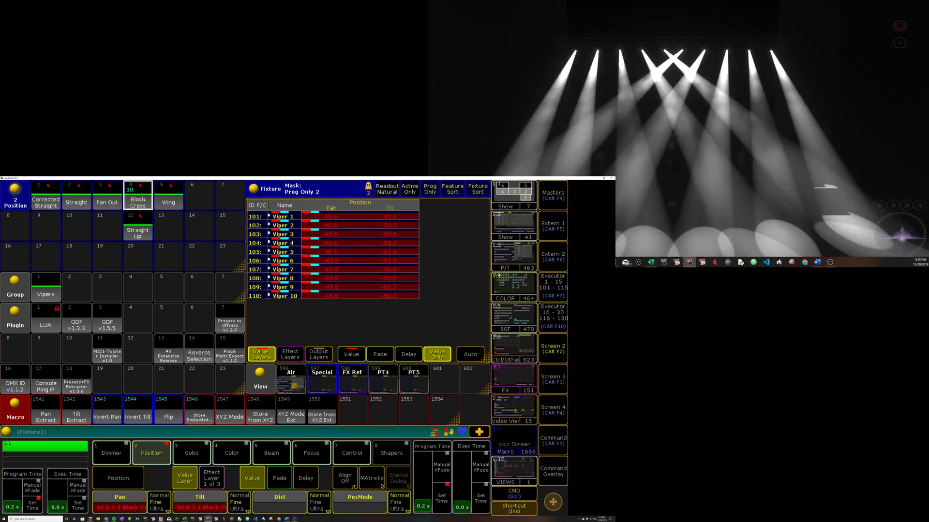
pyautogui.click(146, 231)
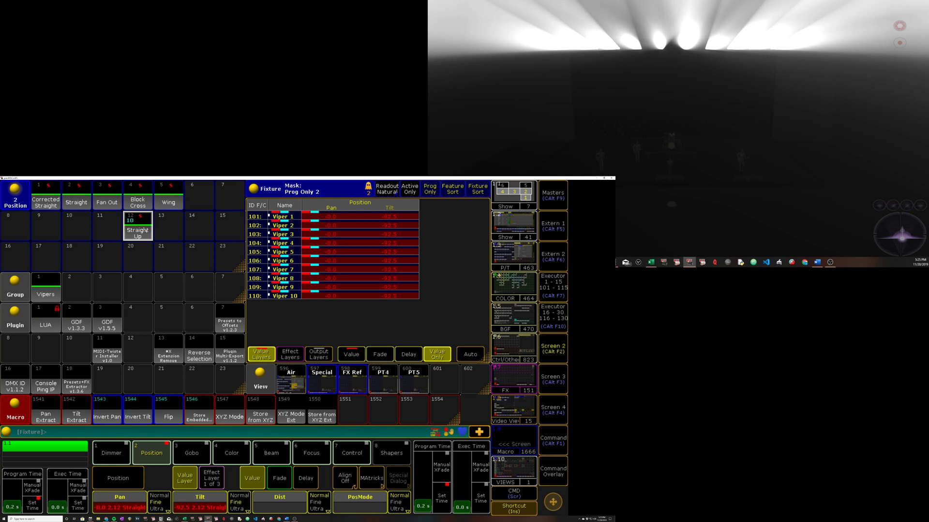
pyautogui.click(162, 201)
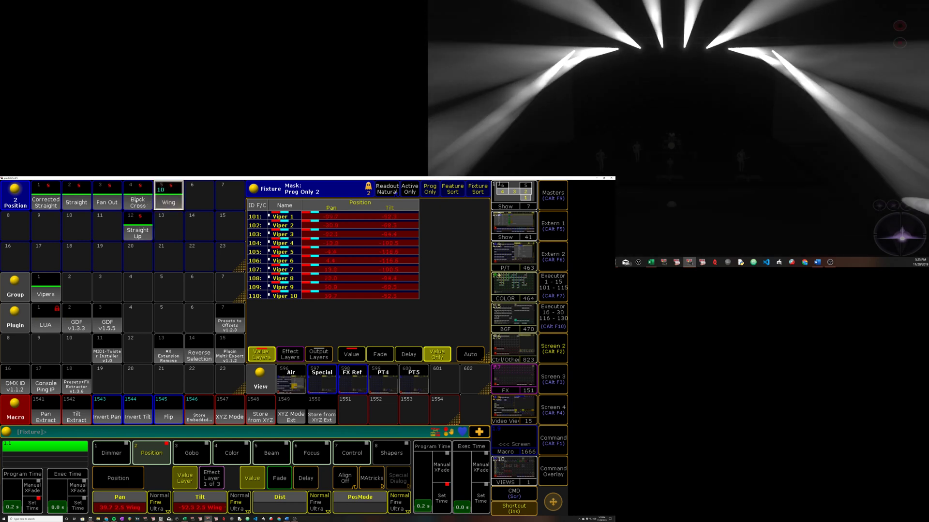
pyautogui.click(138, 201)
pyautogui.click(107, 202)
pyautogui.click(71, 203)
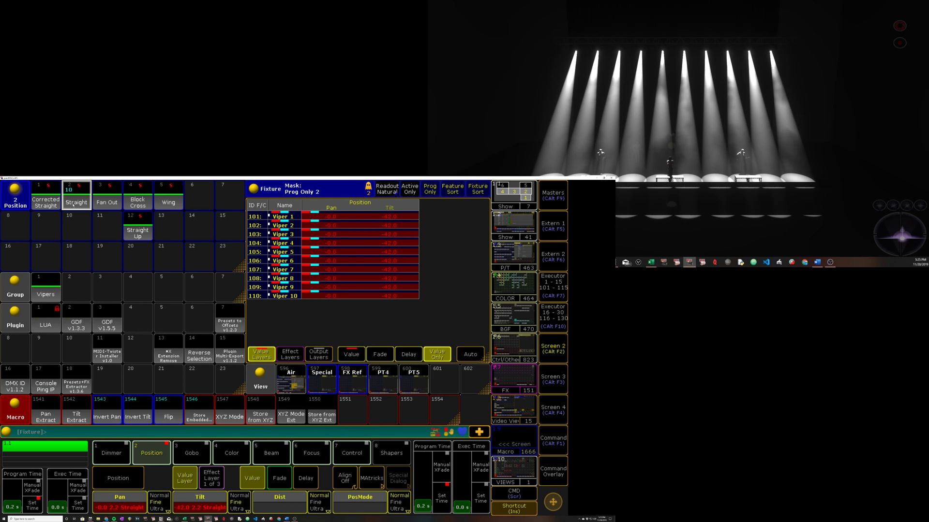
# - Inspect the Pan Offset and Tilt Offset values of the Viper layer's fixtures in the live patch, and close the setup without editing
pyautogui.hotkey('ctrl', 's')
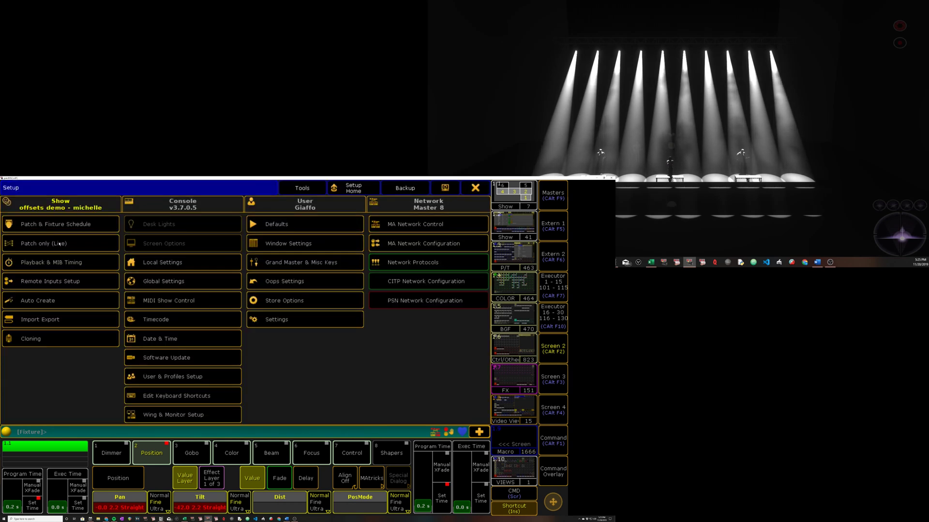
pyautogui.click(61, 243)
pyautogui.click(42, 239)
pyautogui.hscroll(5, 235, 375)
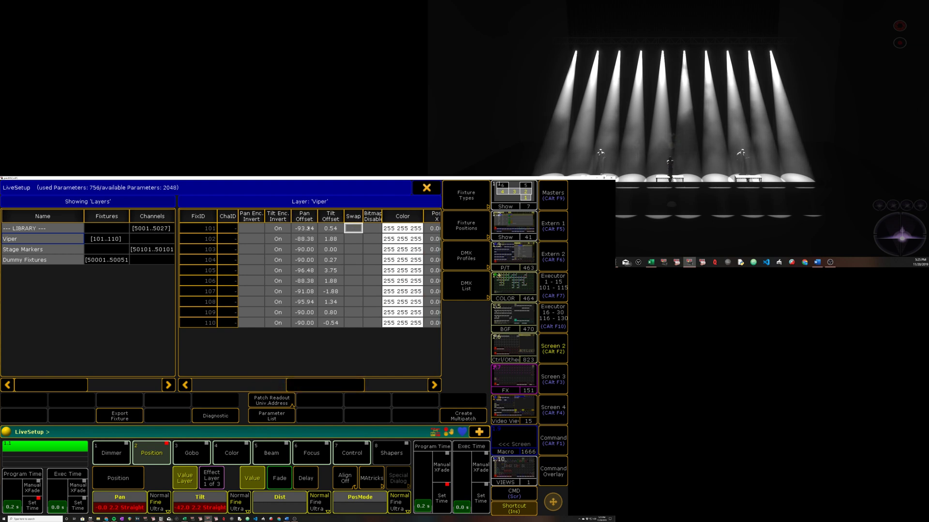
pyautogui.hscroll(-3, 256, 261)
pyautogui.click(303, 238)
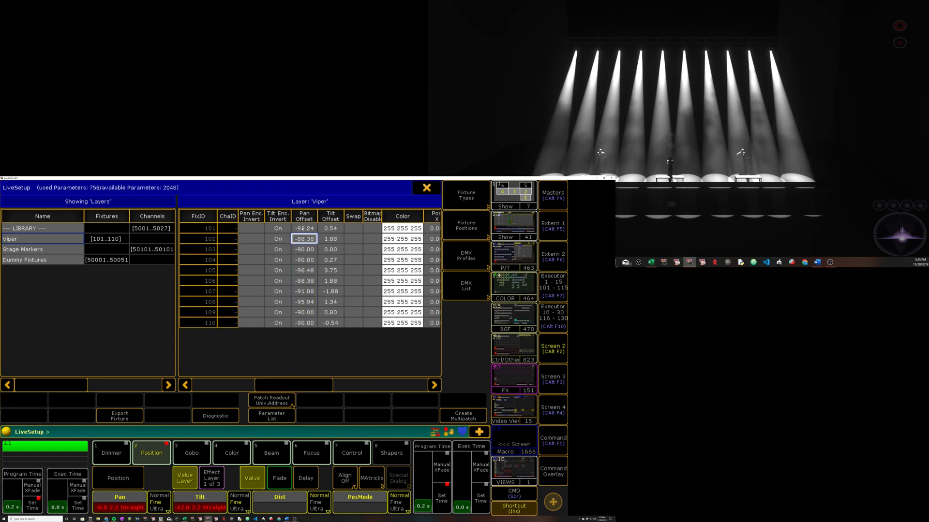
pyautogui.moveTo(302, 229); pyautogui.dragTo(304, 321)
pyautogui.click(304, 228)
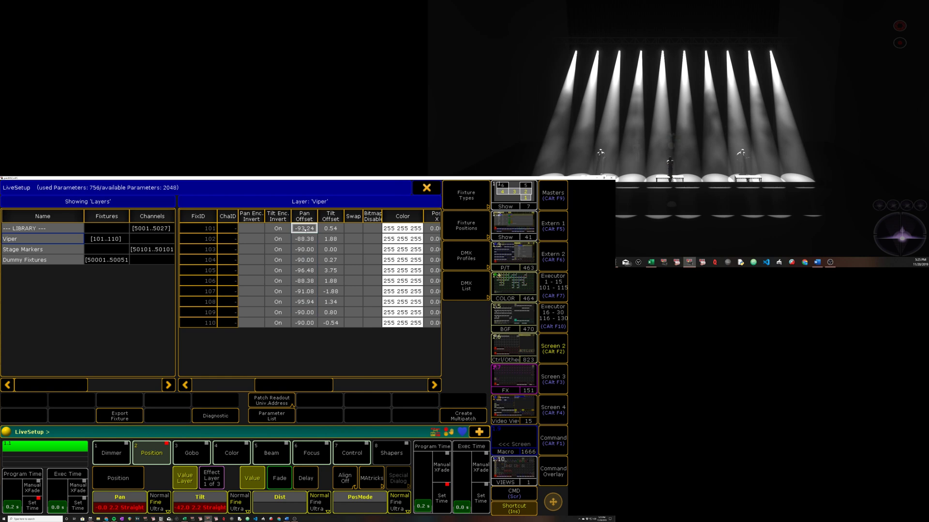
pyautogui.moveTo(331, 228); pyautogui.dragTo(331, 323)
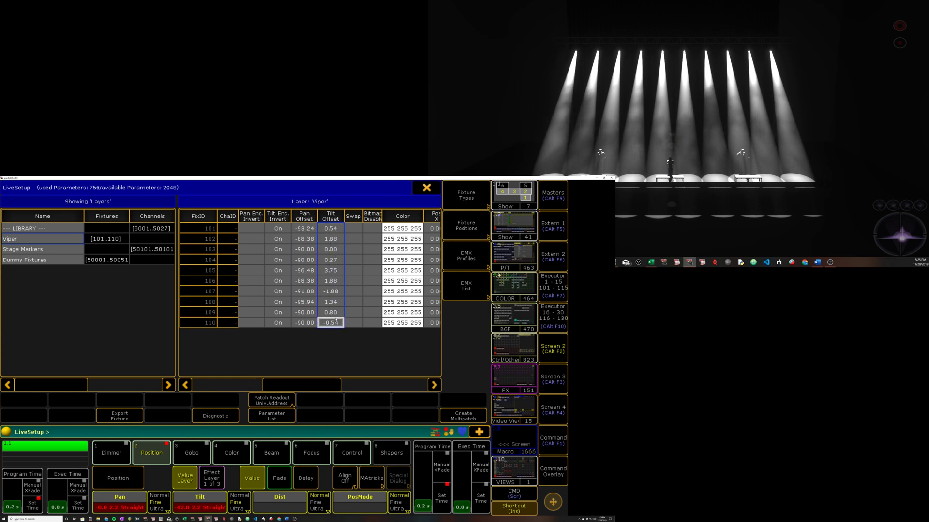
pyautogui.click(426, 188)
pyautogui.click(476, 189)
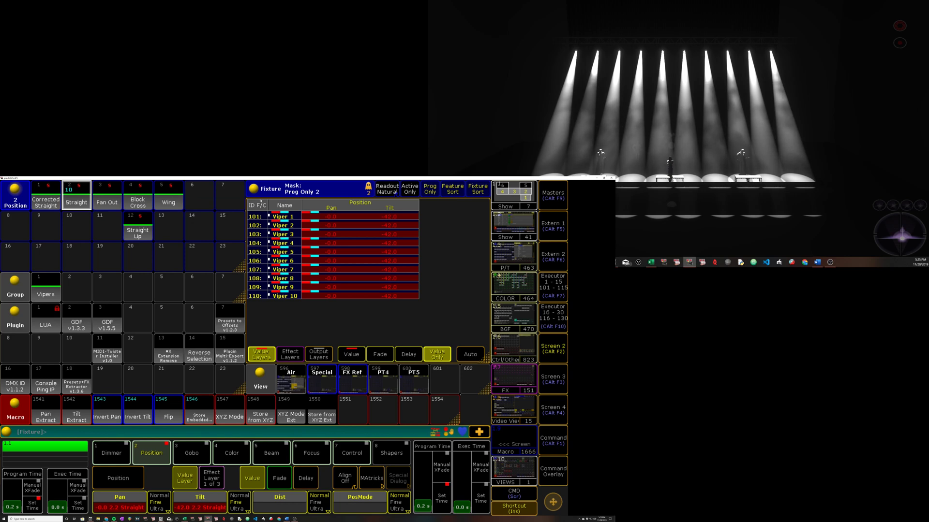
# - Recall the Fan Out and Block Cross presets to recheck the Vipers, finishing on Straight
pyautogui.click(107, 202)
pyautogui.click(137, 203)
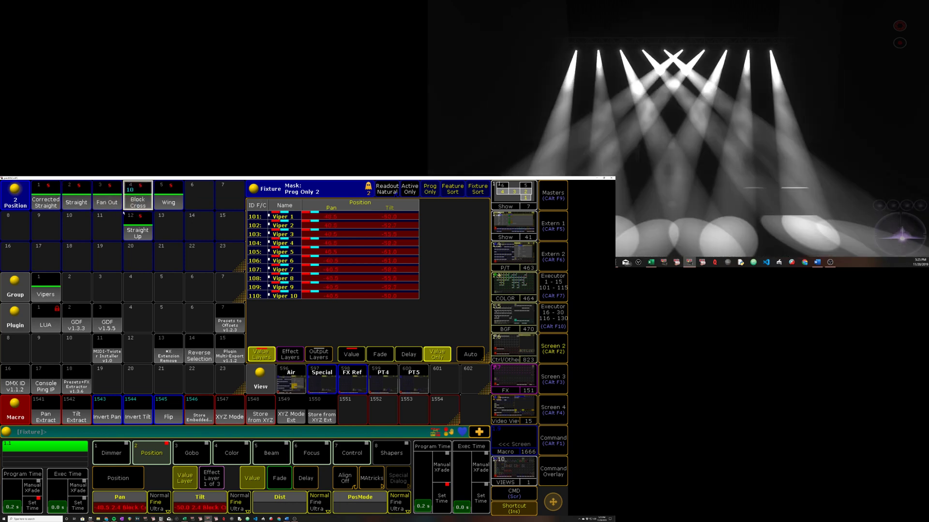
pyautogui.click(76, 202)
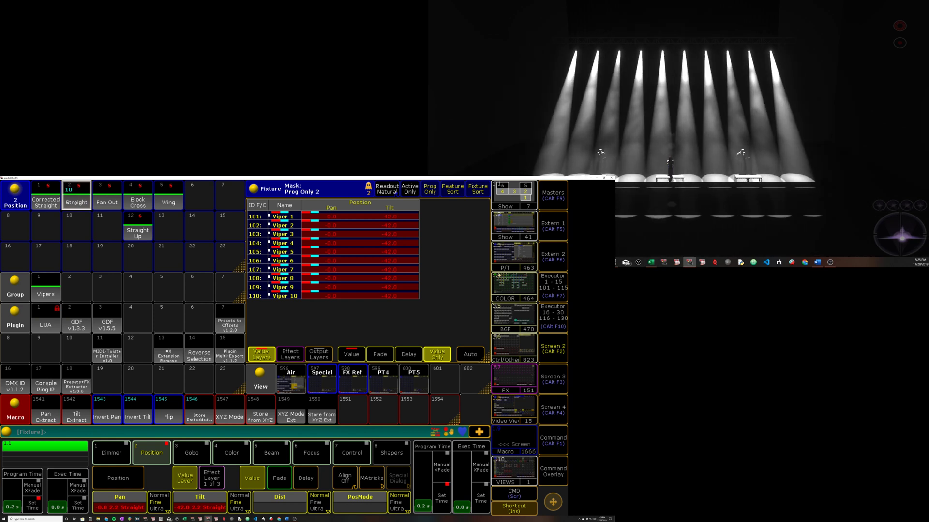